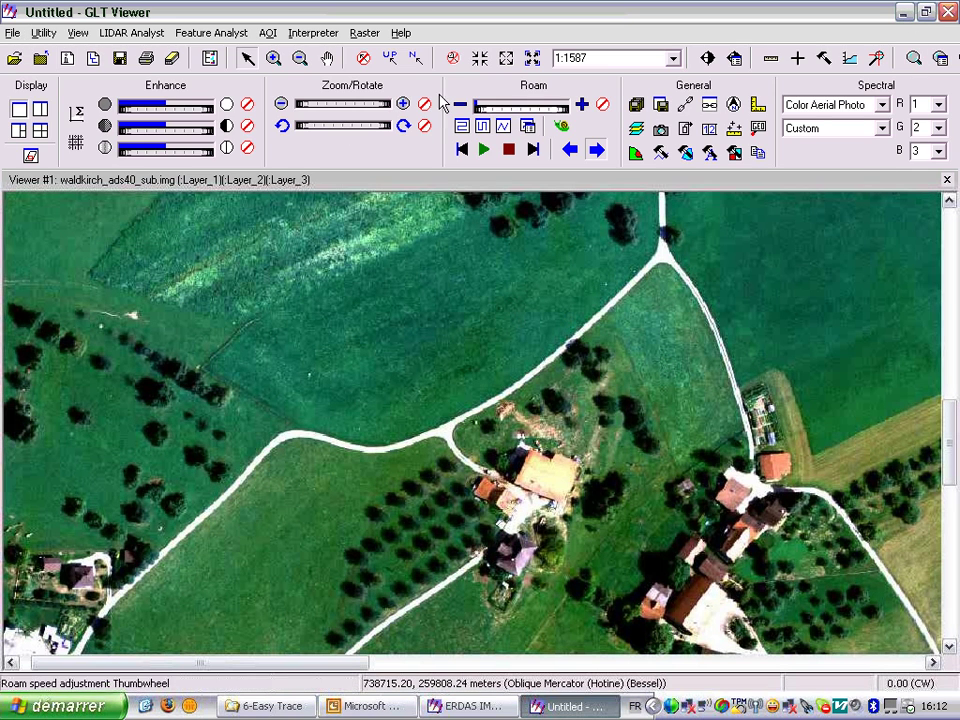
Create a new vector layer over the existing test.shp in the data folder, with shapefile type Arc Shape
left_click(660, 152)
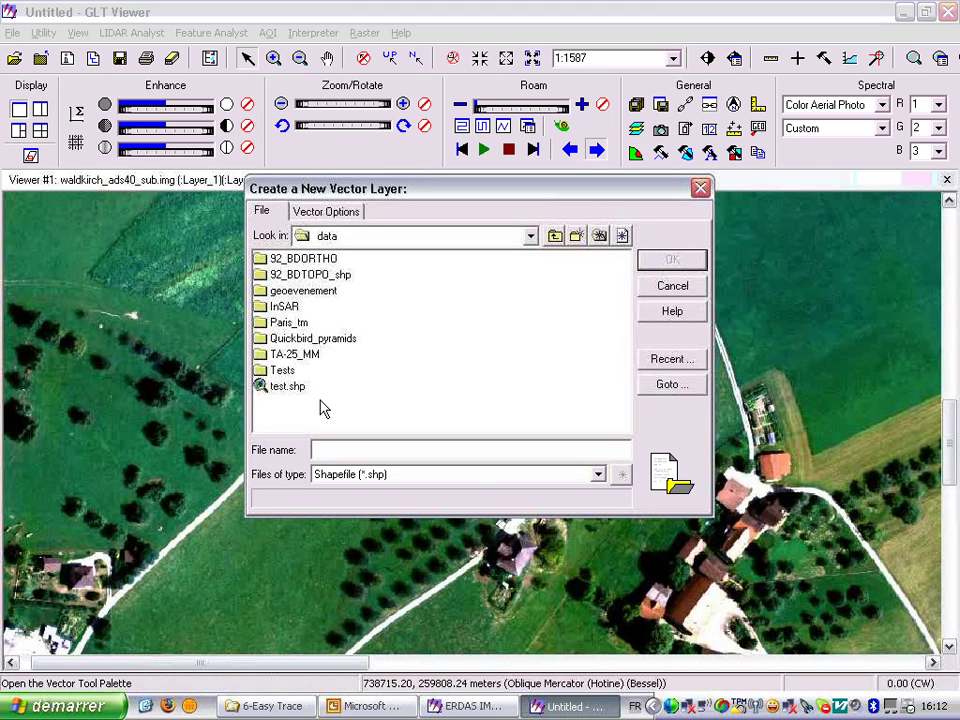
left_click(278, 387)
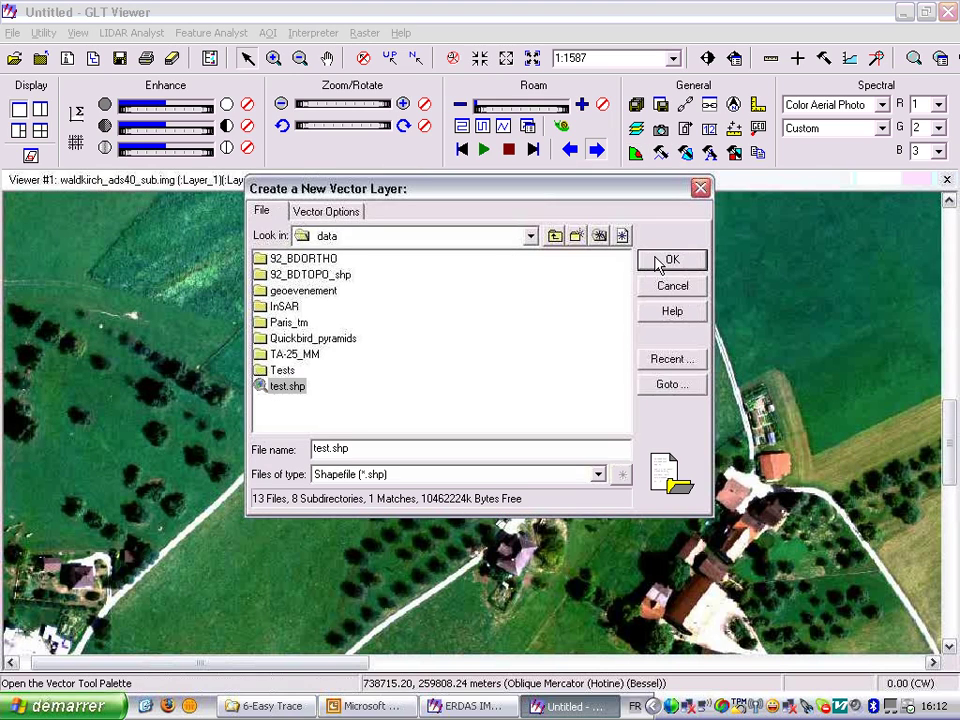
left_click(658, 261)
left_click(441, 410)
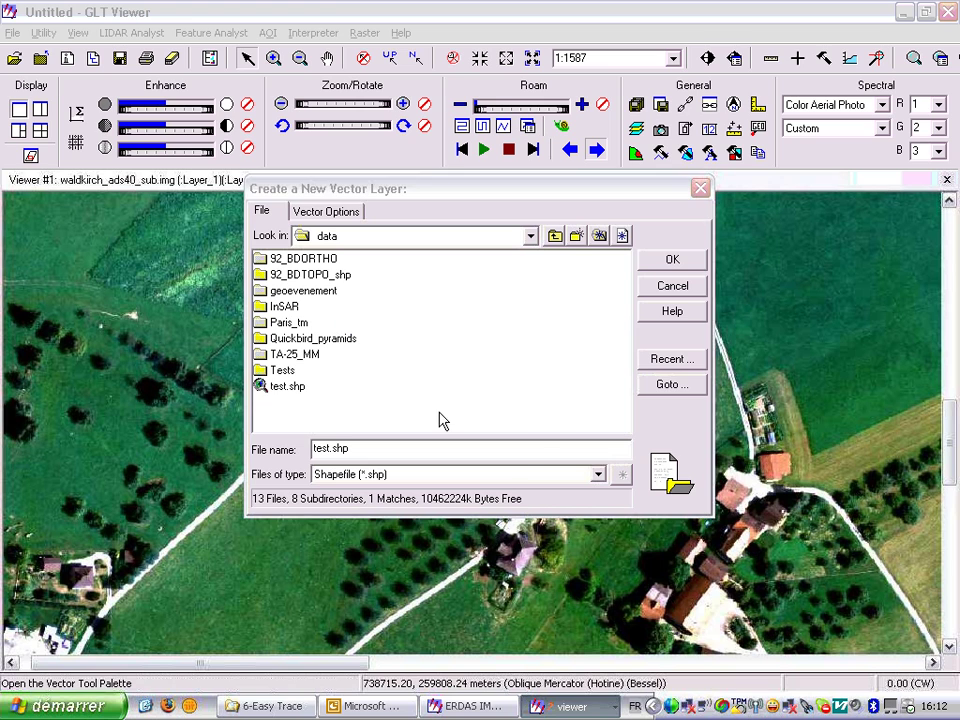
left_click(663, 266)
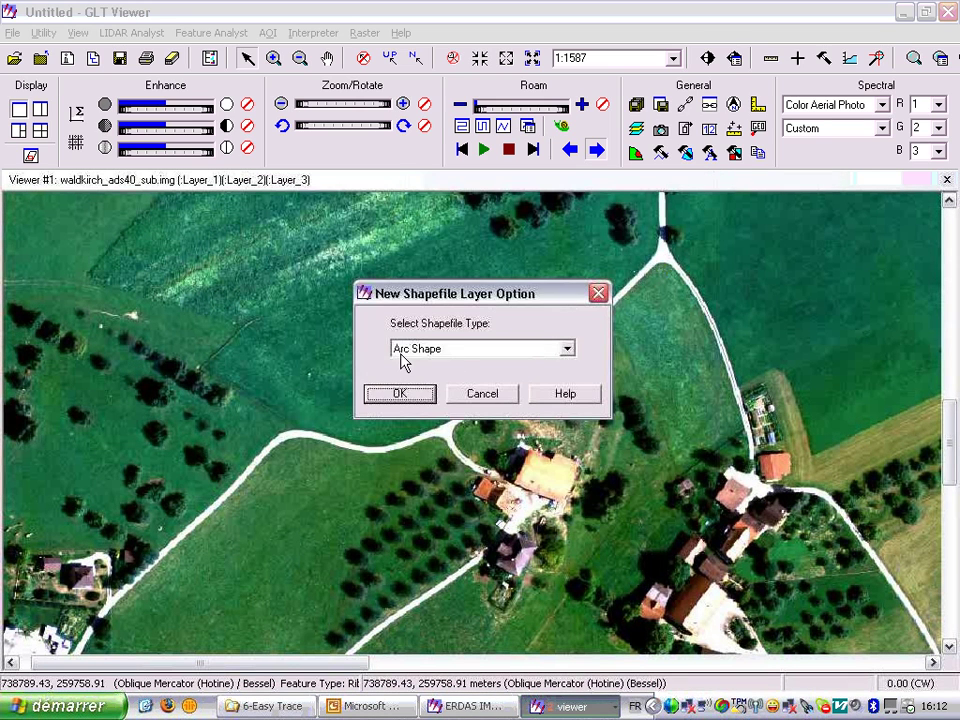
left_click(401, 395)
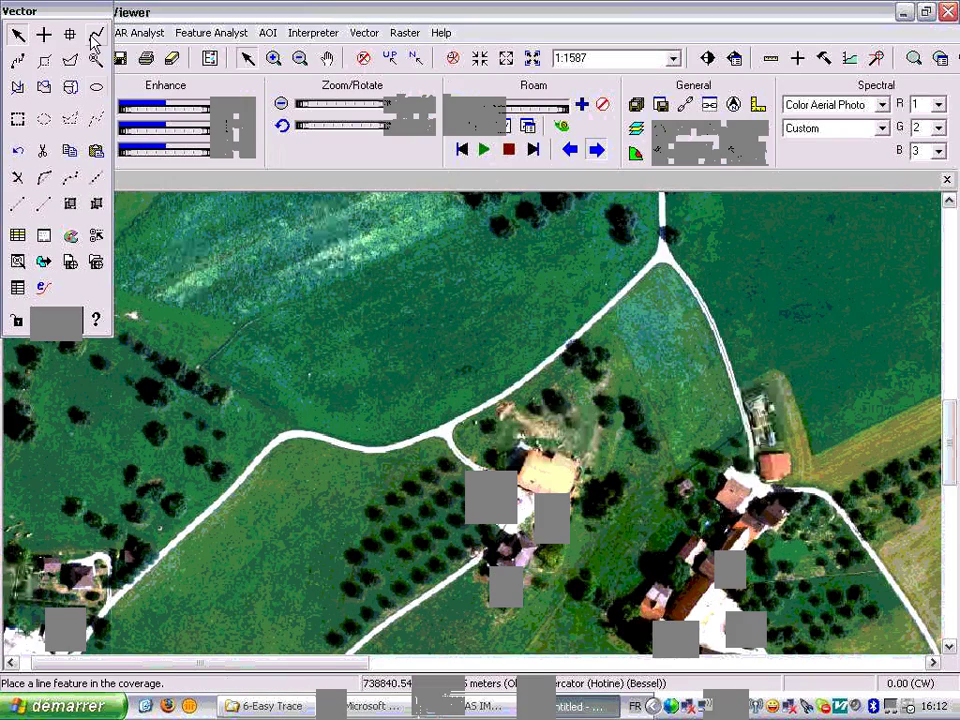
Raise the Easytrace smoothness weighting to 75, keeping the Ribbon feature type and Rubber Band tracing mode
left_click(43, 287)
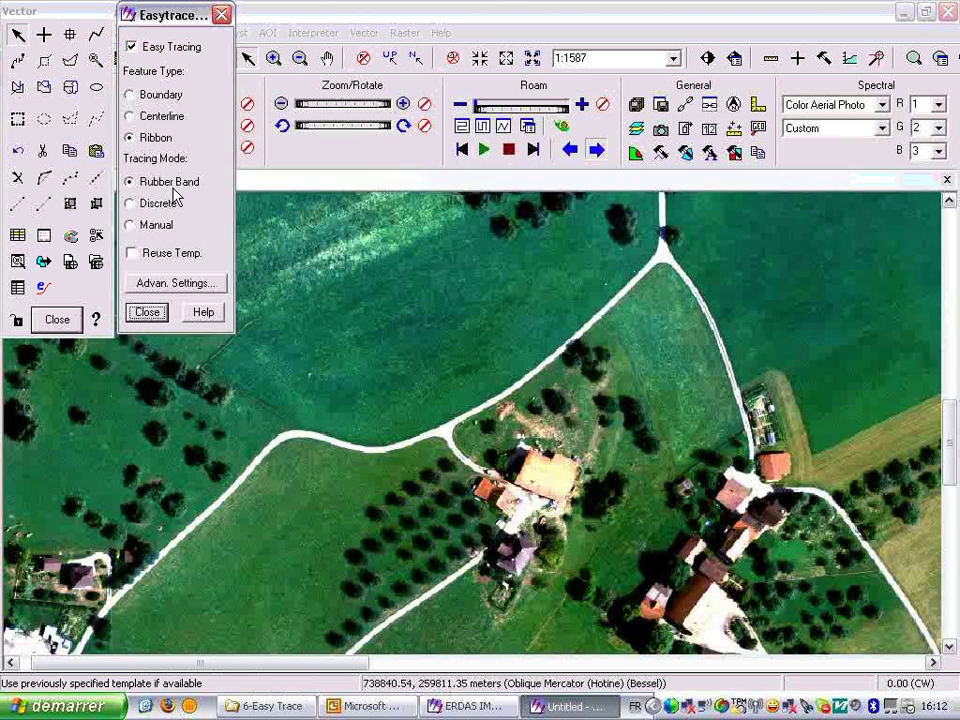
left_click(152, 286)
left_click_drag(169, 39, 200, 128)
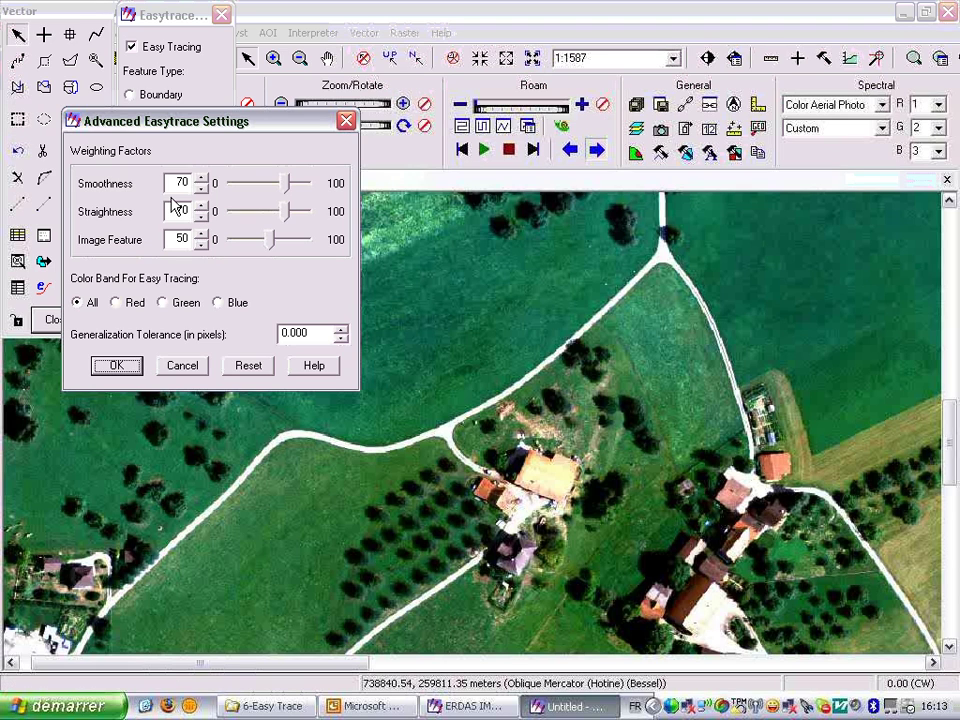
left_click_drag(287, 190, 293, 190)
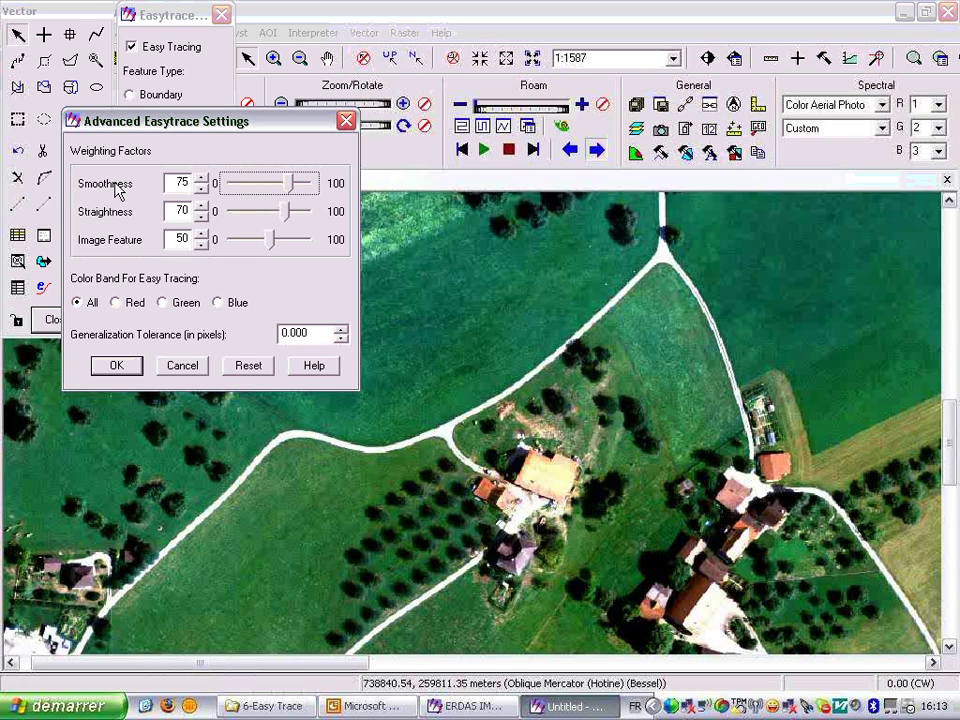
left_click(117, 366)
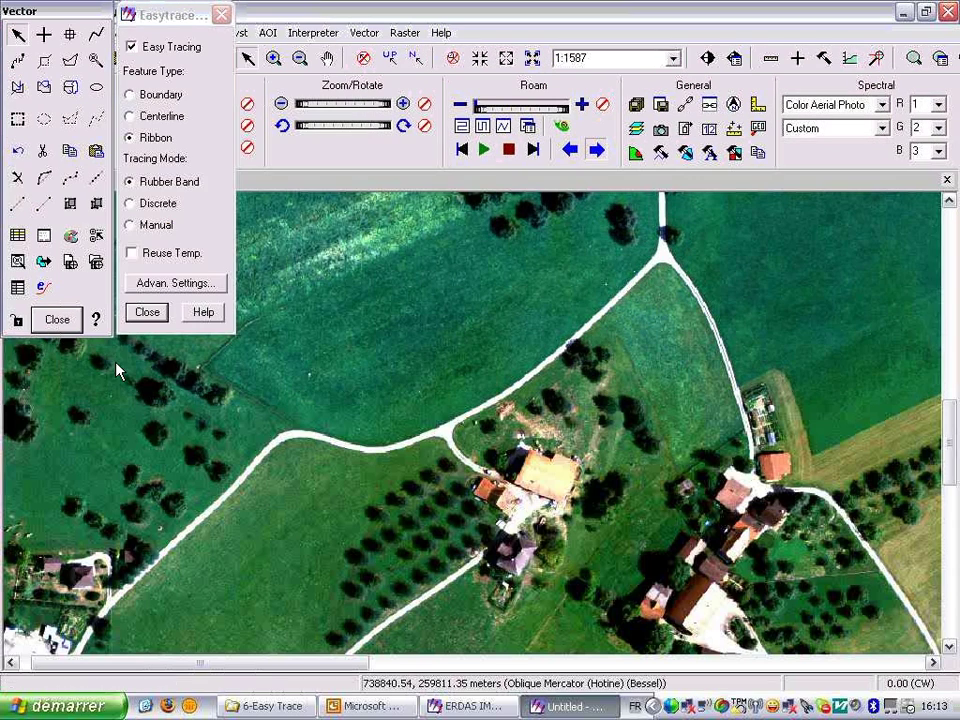
left_click(148, 314)
Trace the white road as a ribbon line from the northeastern junction past the farm to the southwestern bend near the houses
left_click(94, 35)
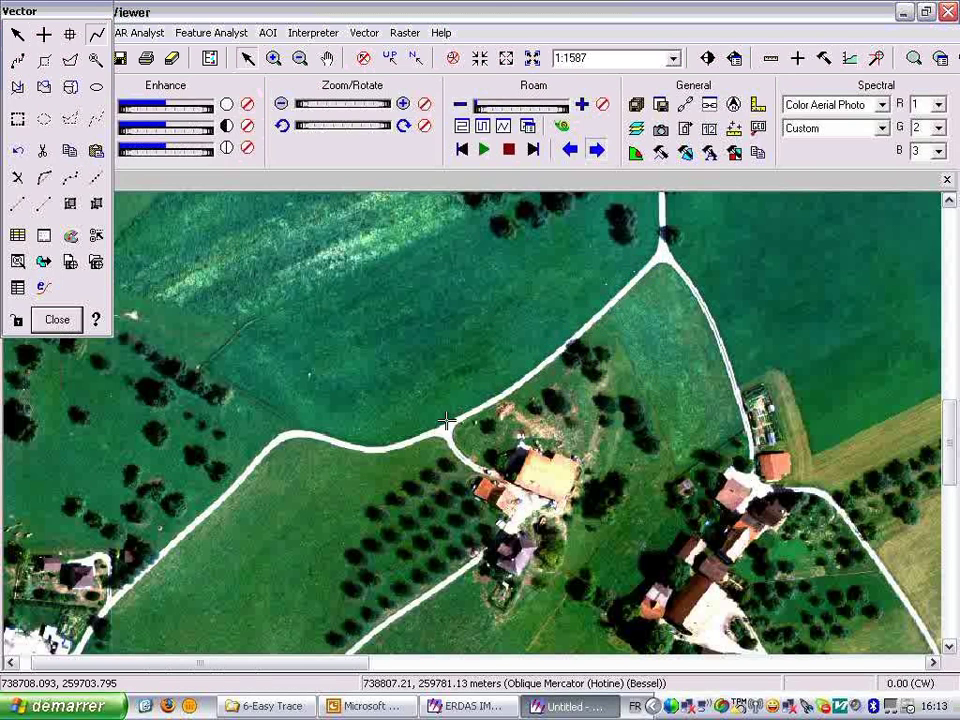
left_click(385, 447)
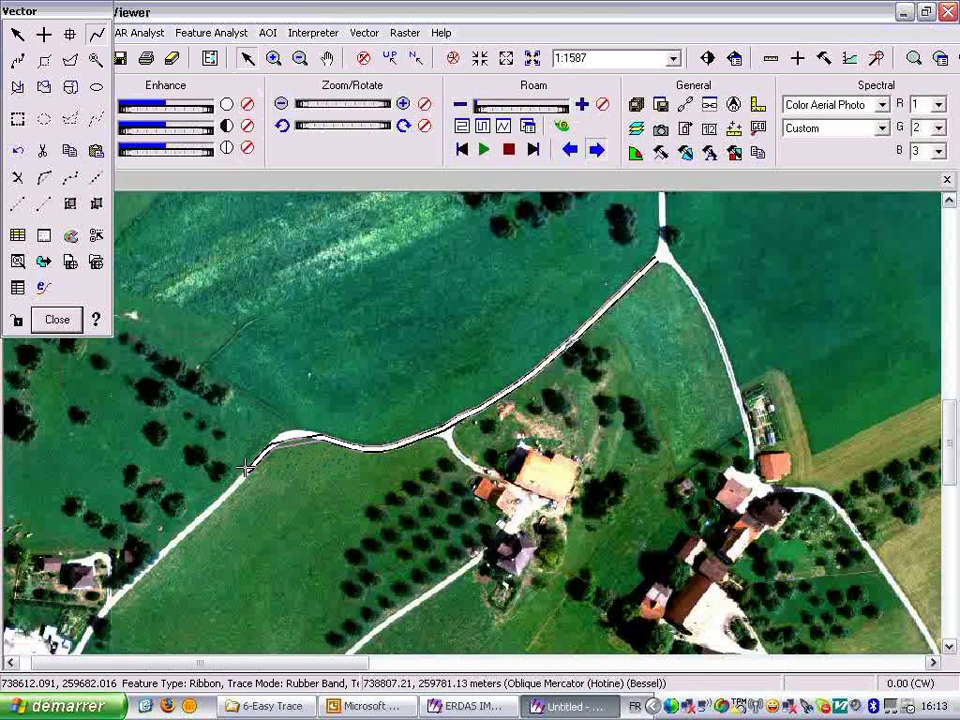
double_click(160, 548)
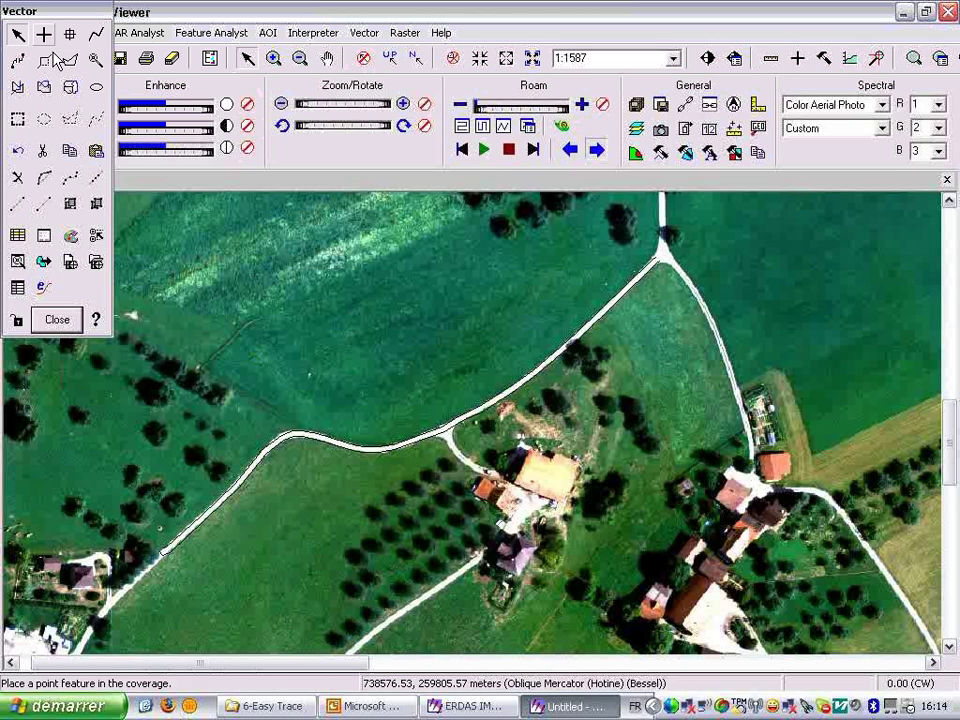
Select the traced road and display its vertices for reshaping
left_click(289, 440)
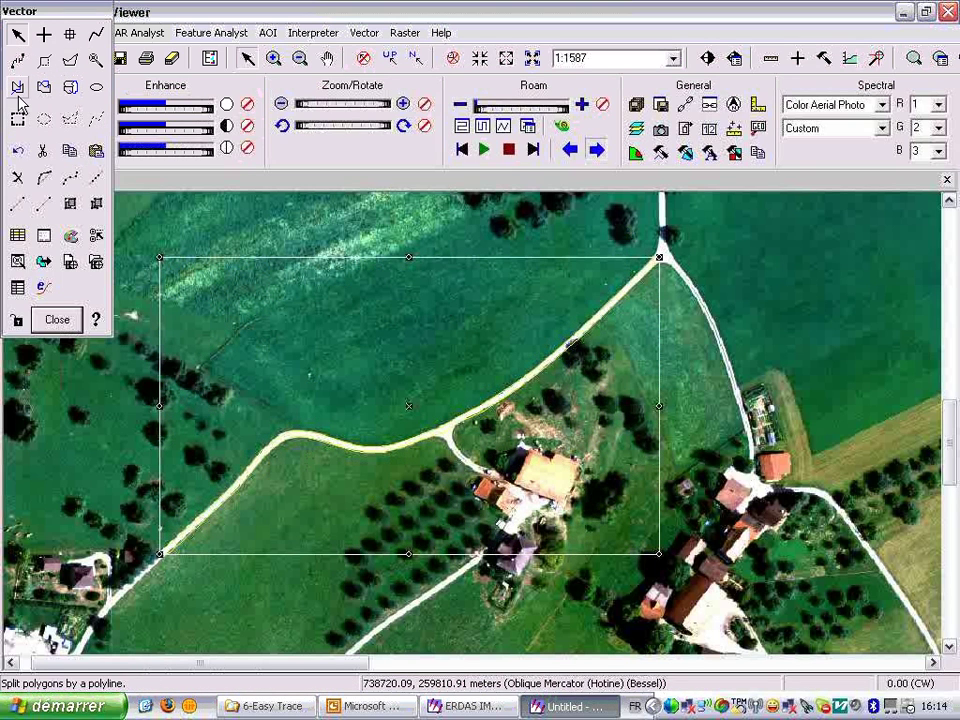
left_click(18, 58)
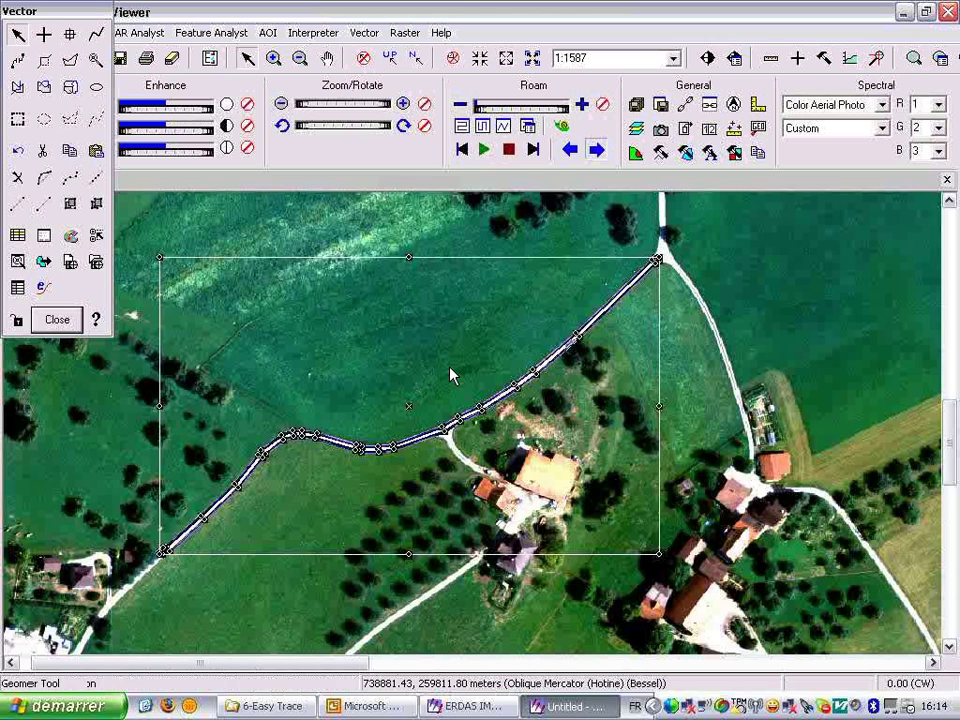
key("Delete")
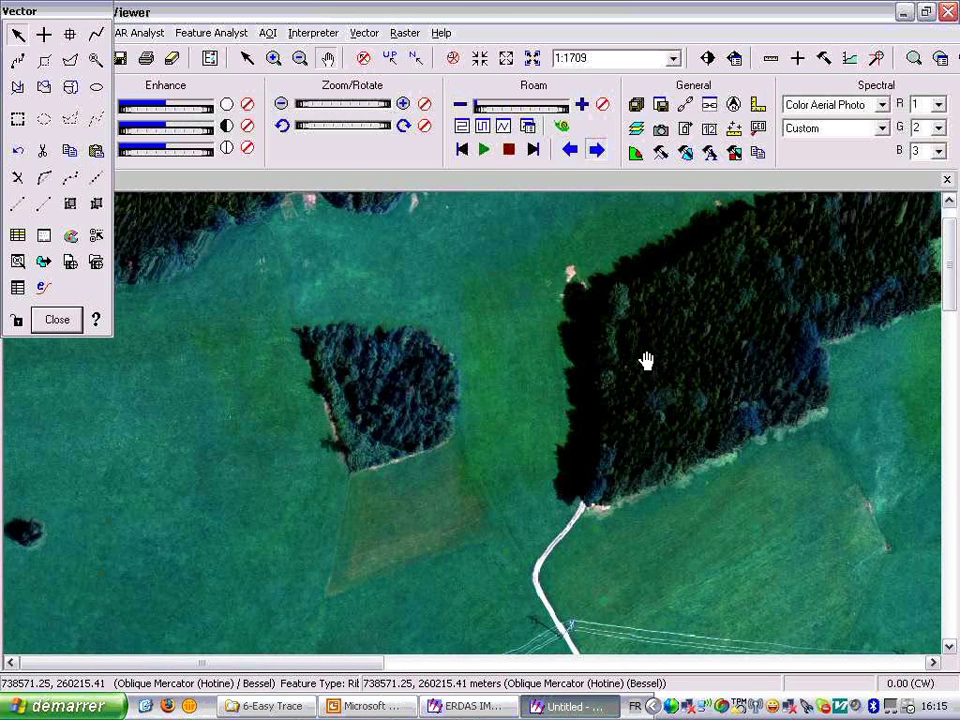
Set the Easytrace weighting factors to Smoothness 15, Straightness 25 and Image Feature 69
left_click(44, 289)
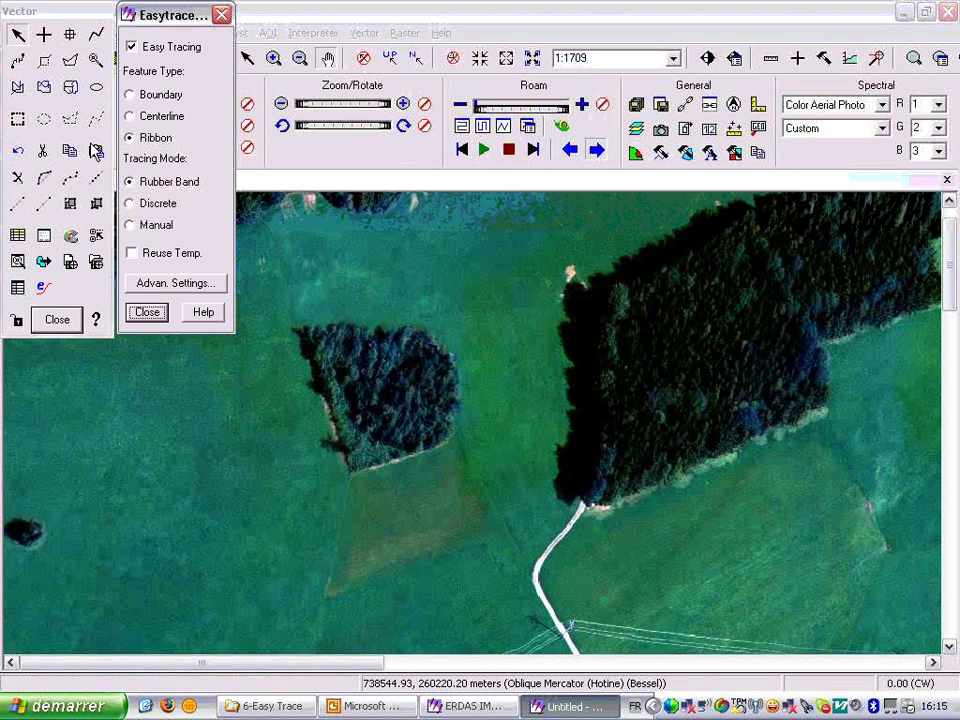
left_click(158, 285)
left_click_drag(139, 34, 213, 156)
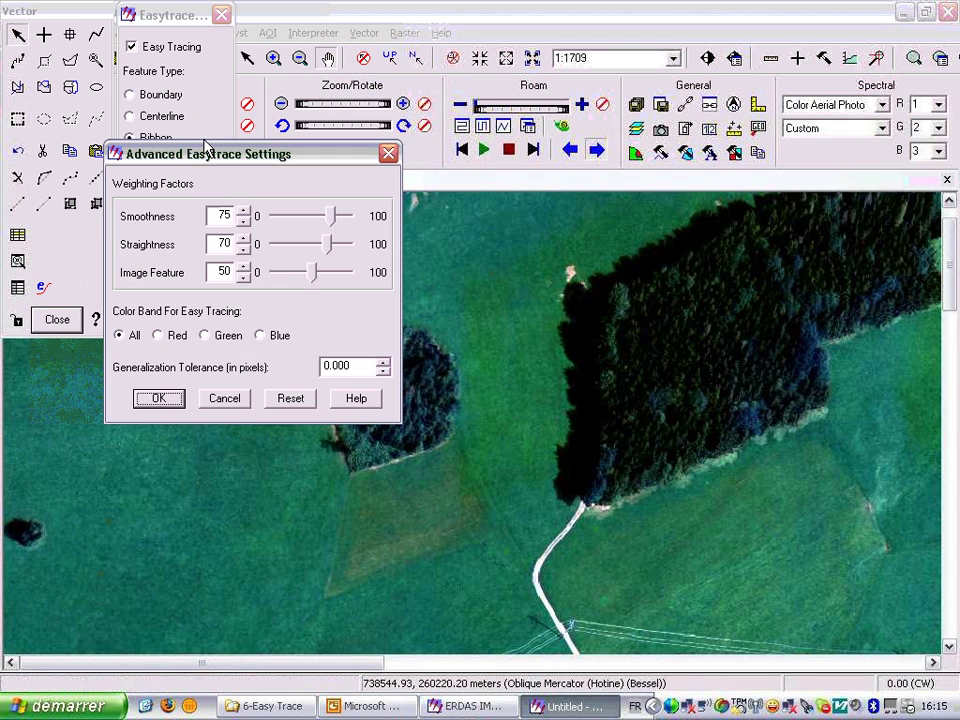
left_click_drag(312, 278, 329, 277)
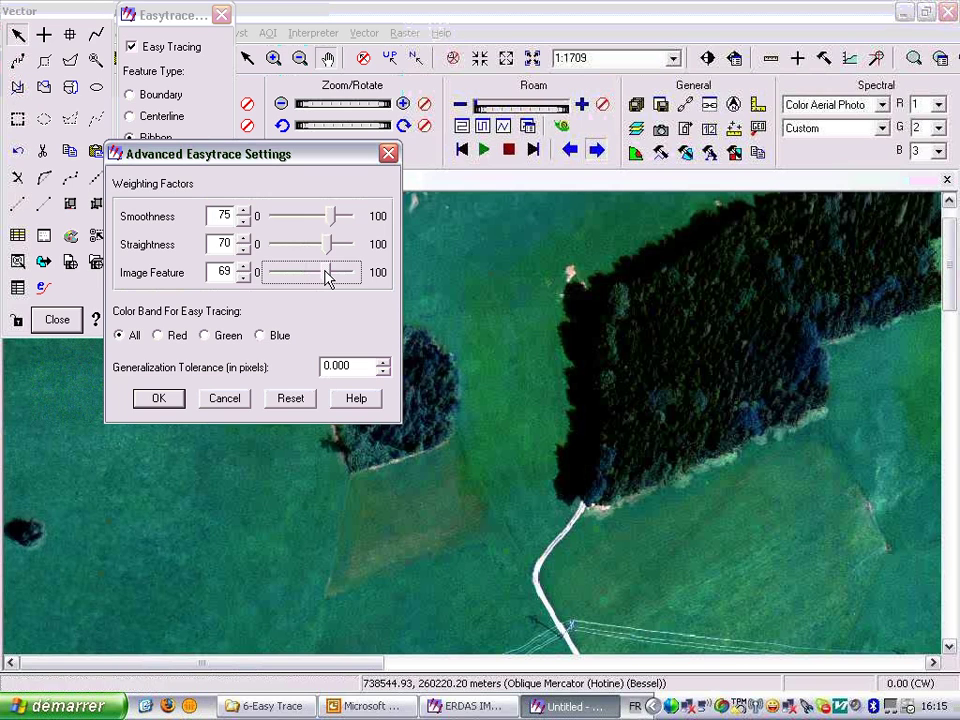
left_click_drag(336, 228, 294, 247)
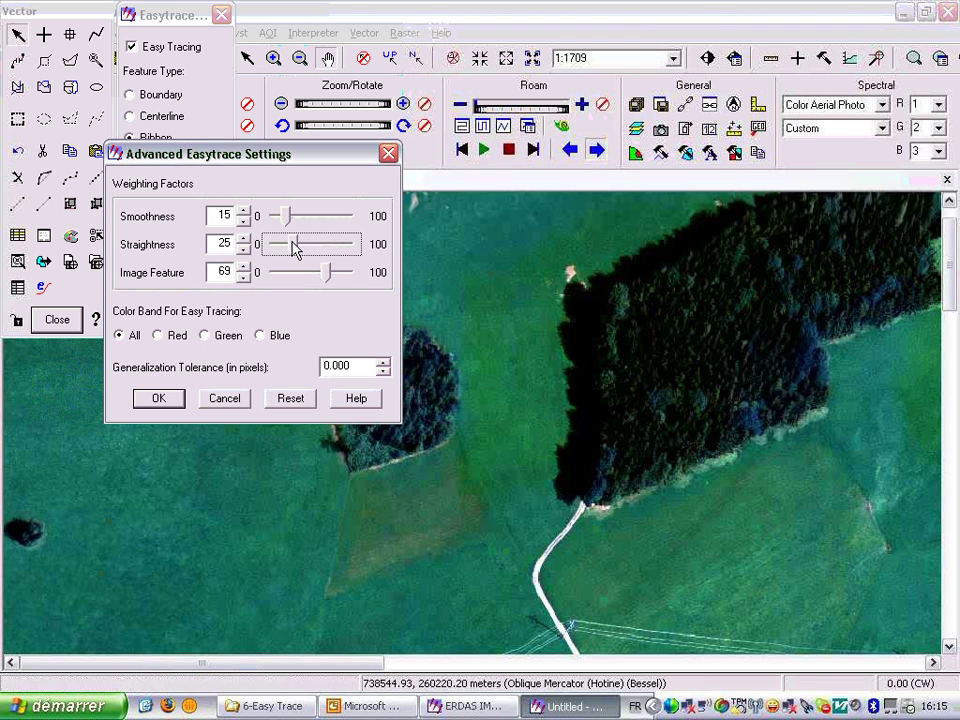
left_click(157, 398)
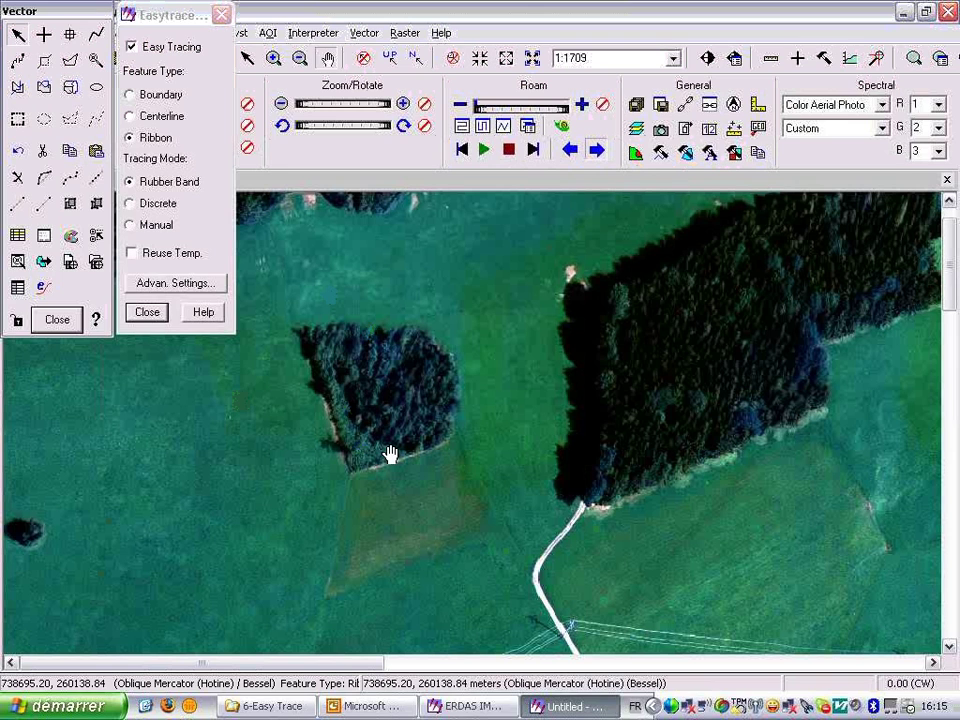
left_click(140, 314)
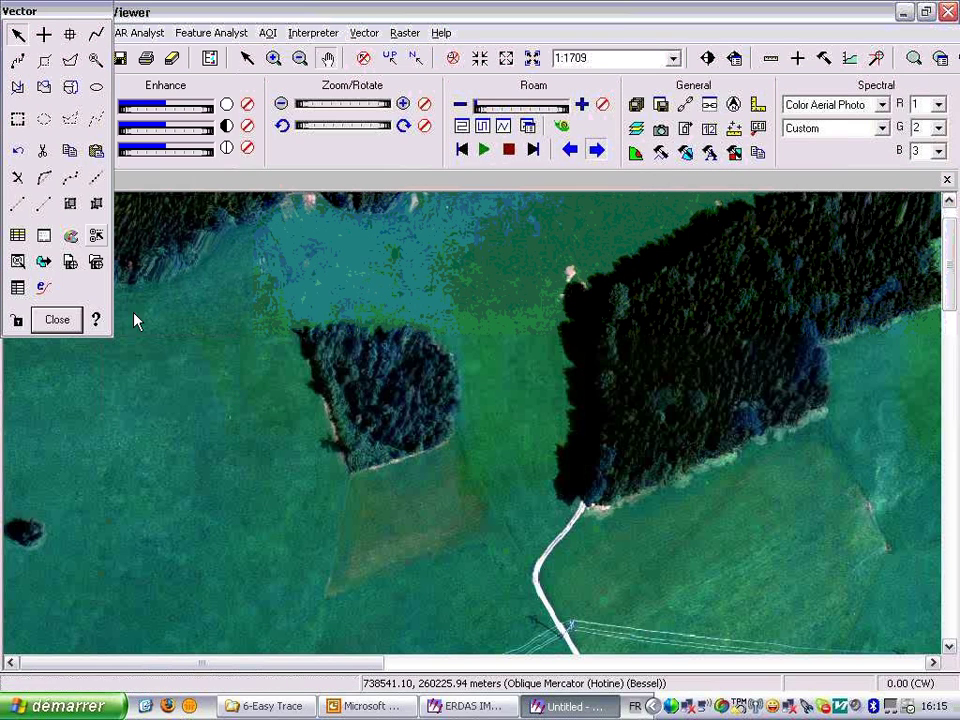
left_click(70, 60)
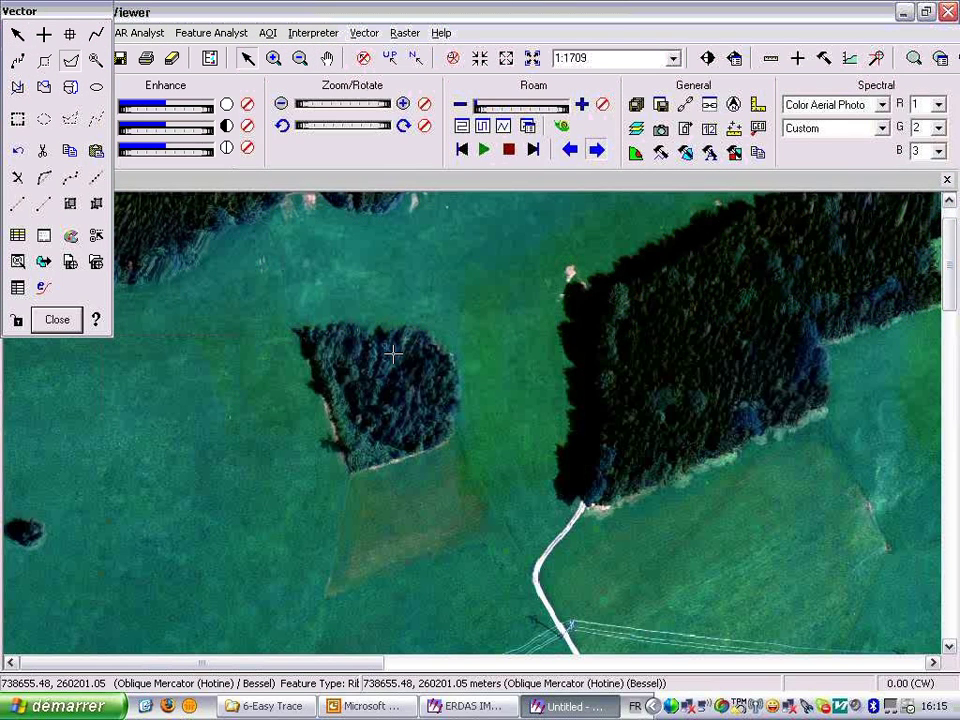
left_click(337, 324)
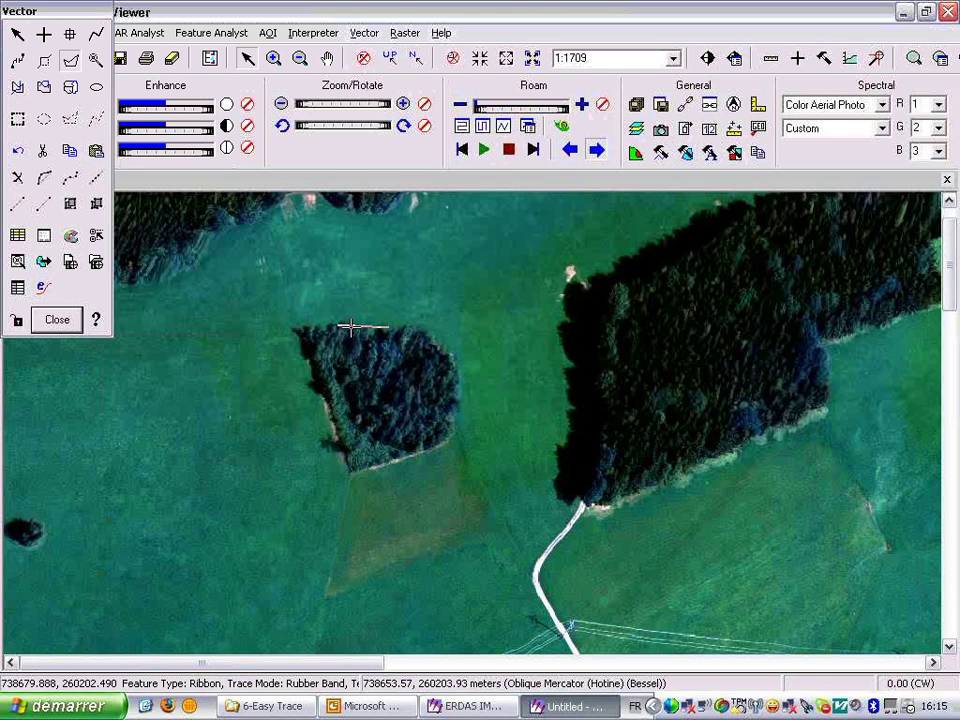
left_click(398, 328)
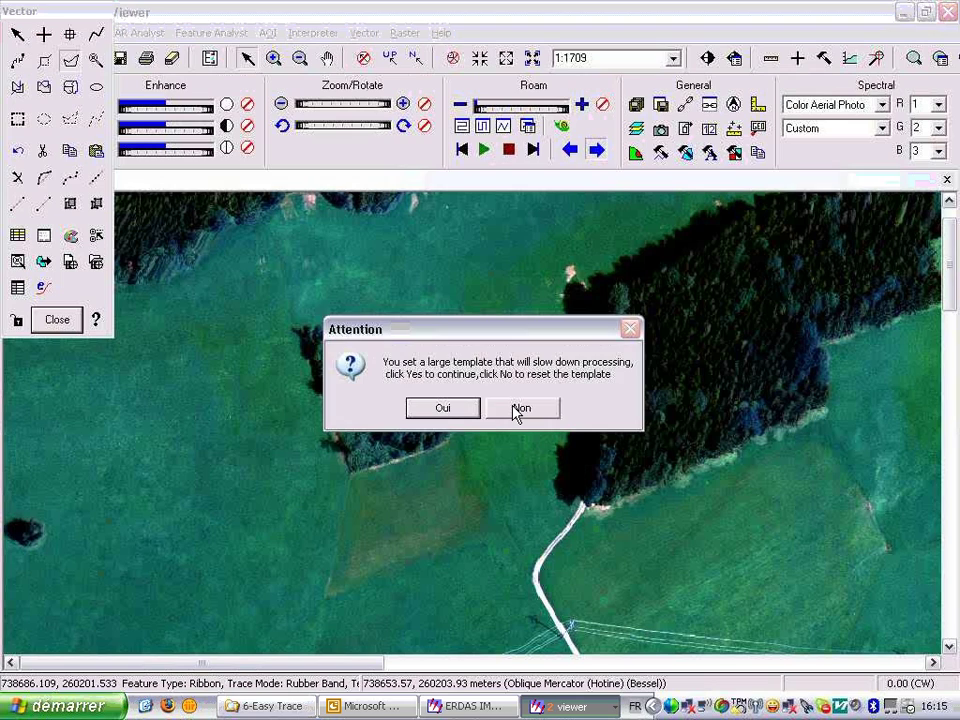
left_click(518, 410)
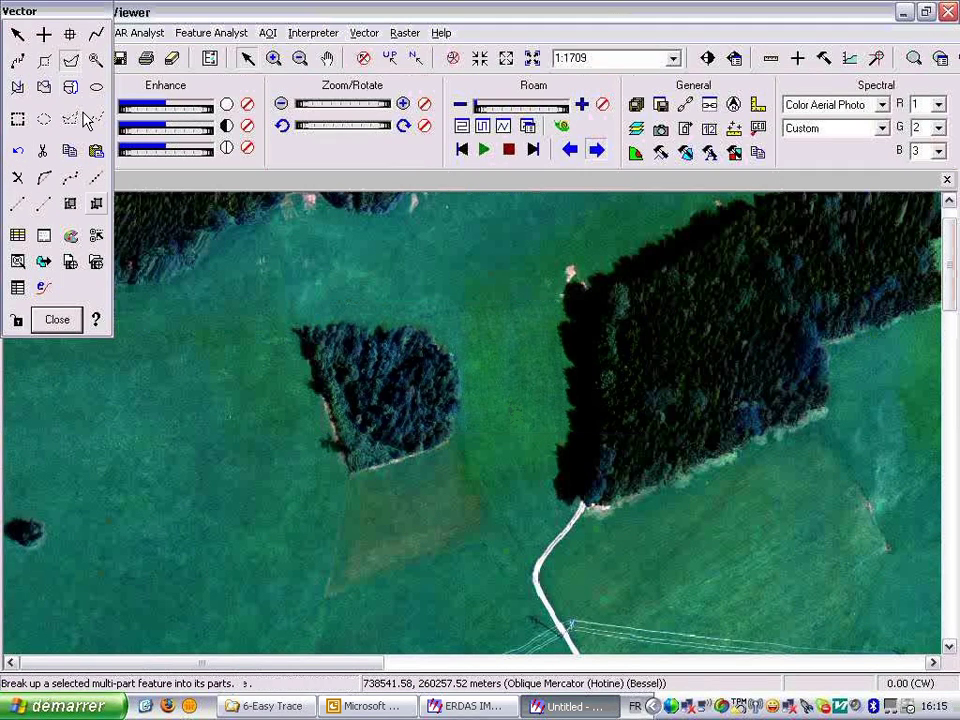
Switch the Easytrace feature type to Boundary
left_click(43, 288)
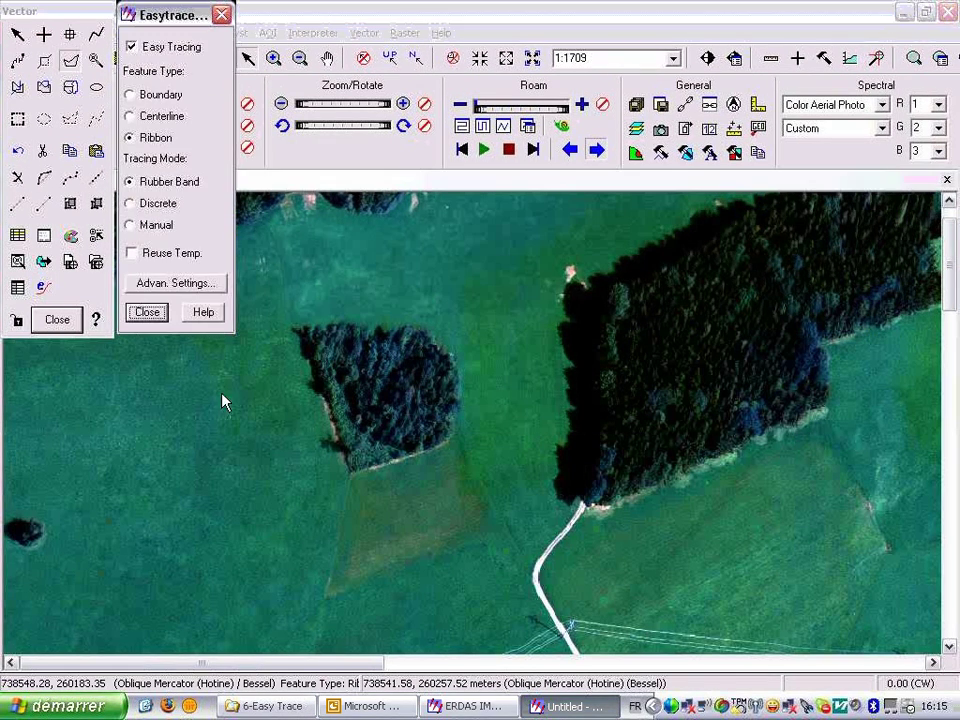
left_click(145, 100)
left_click(146, 313)
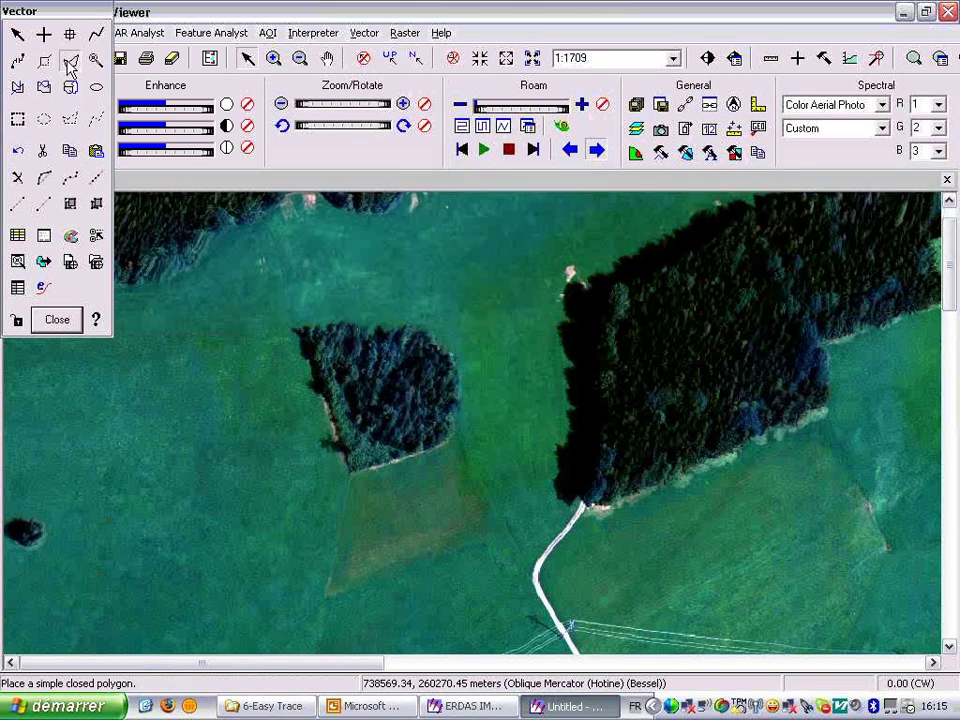
Trace a closed polygon around the edge of the small isolated grove west of the large forest
left_click(70, 62)
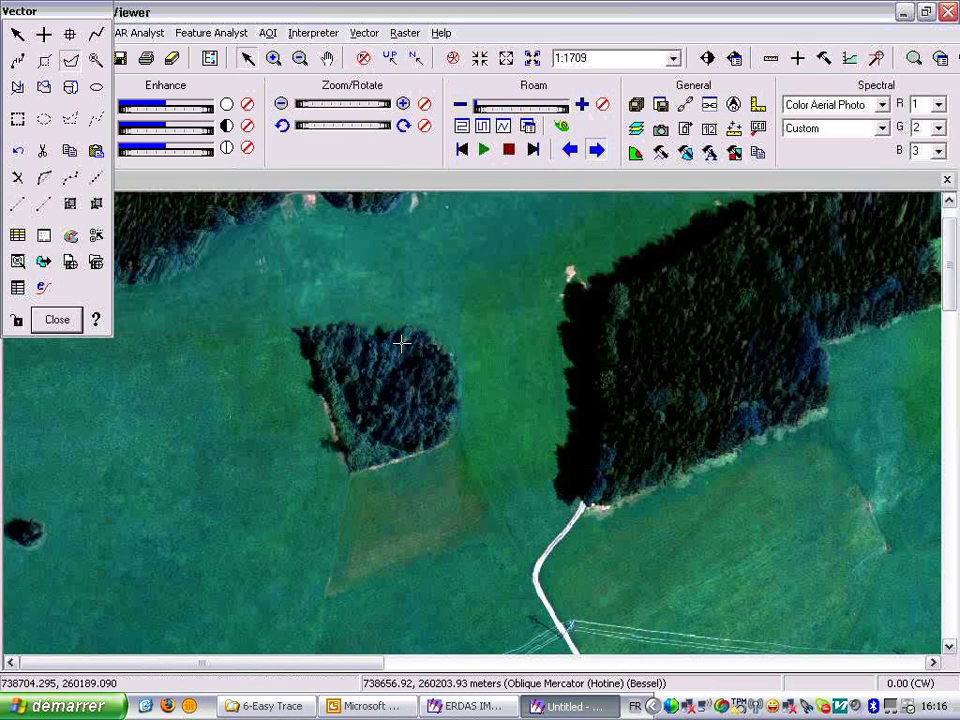
left_click(440, 352)
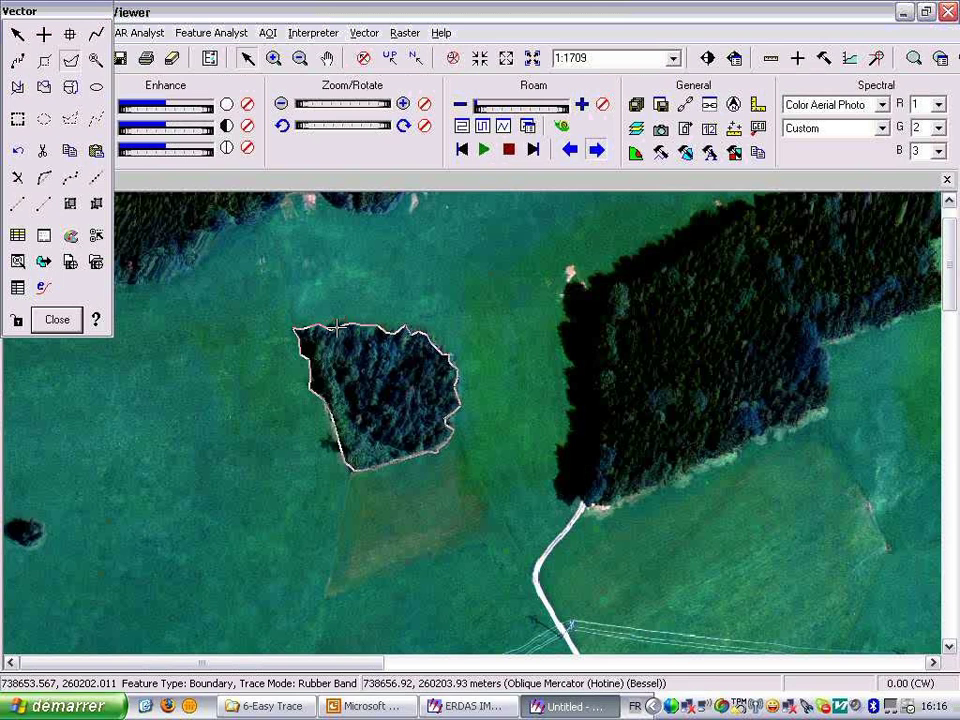
double_click(335, 327)
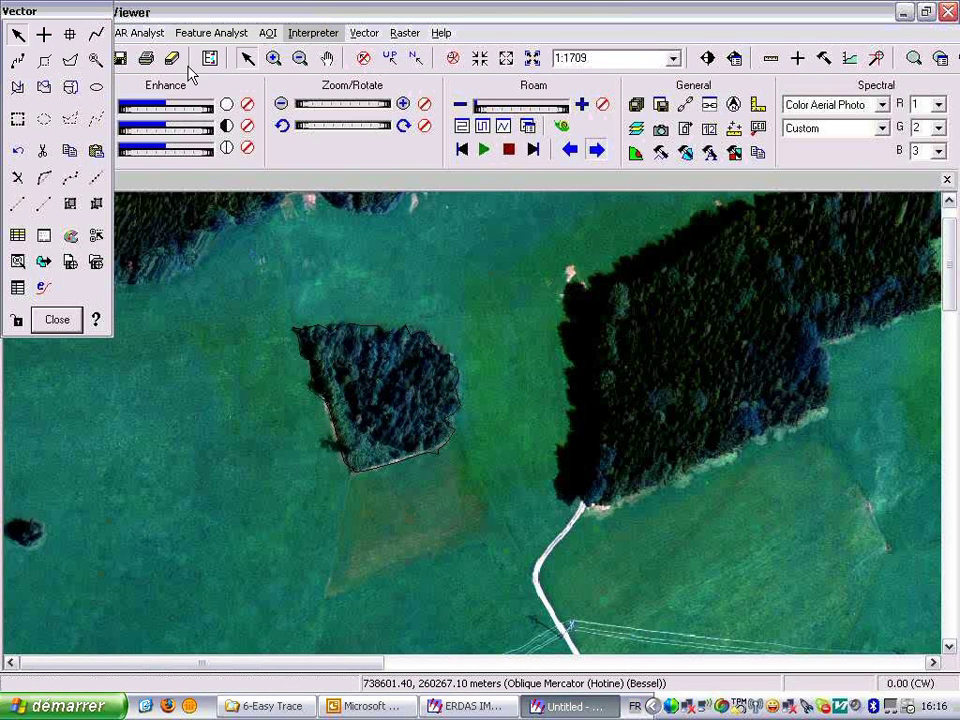
Set the arc line style of the test.shp layer to Solid Red in its viewing properties
left_click(362, 33)
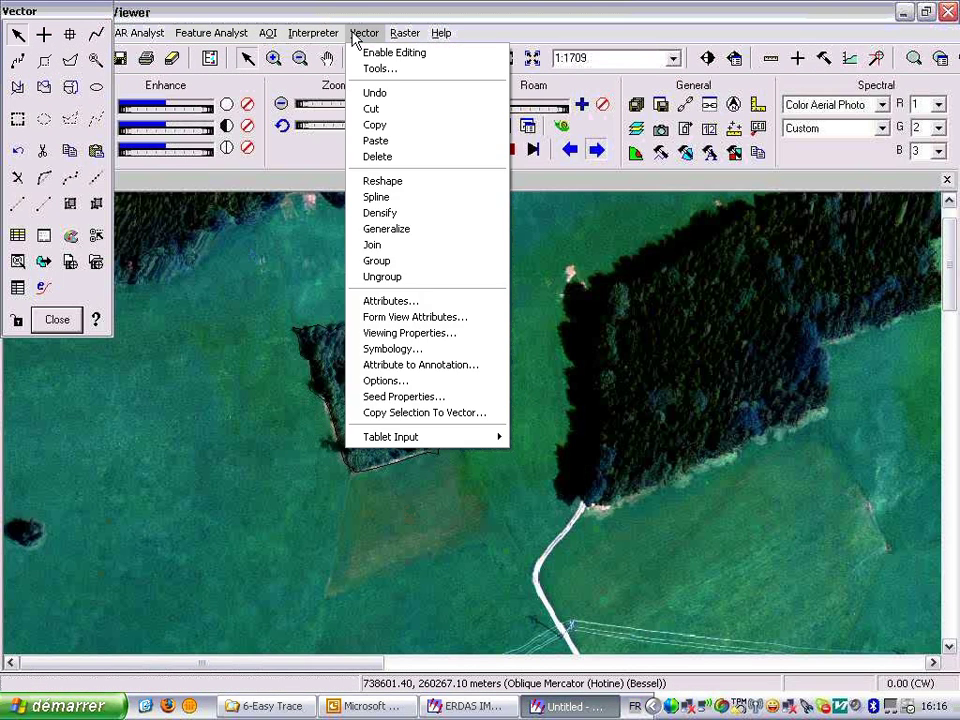
left_click(392, 333)
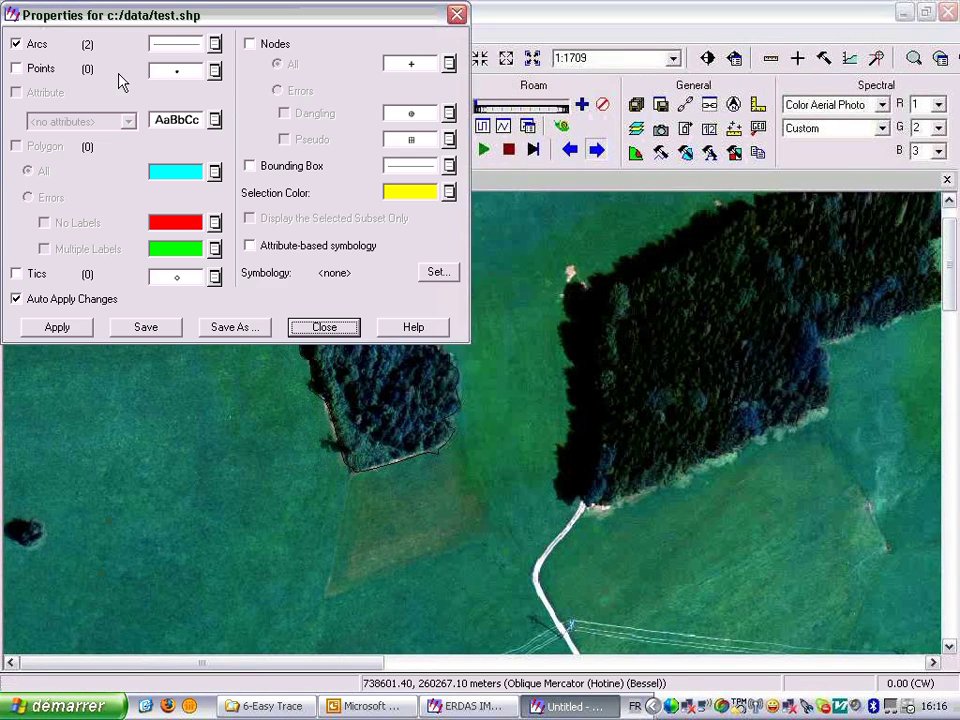
left_click(214, 42)
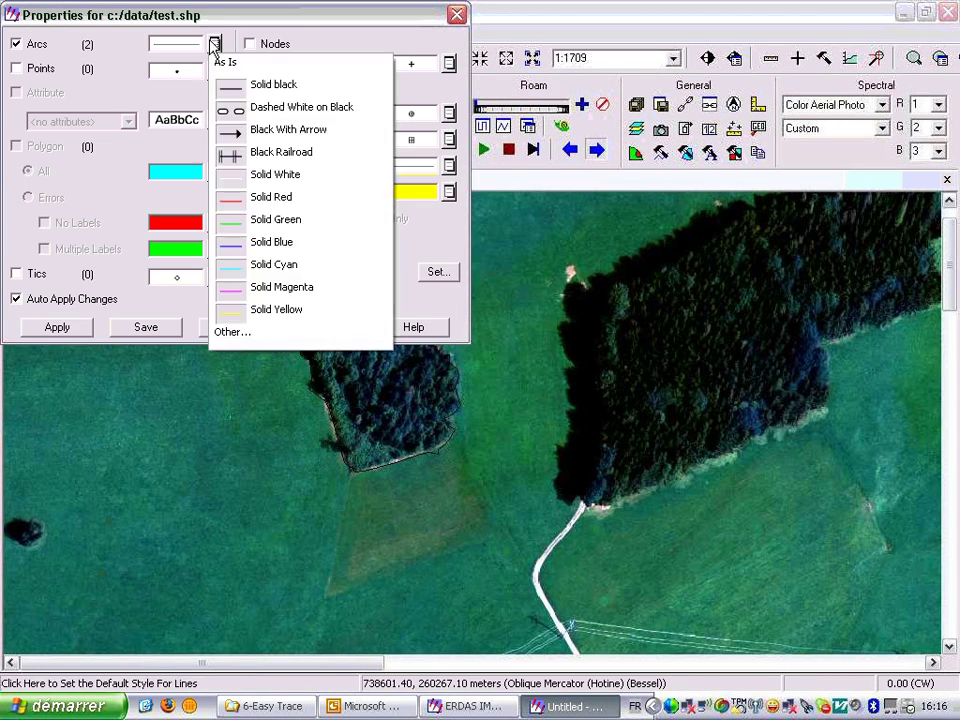
left_click(256, 200)
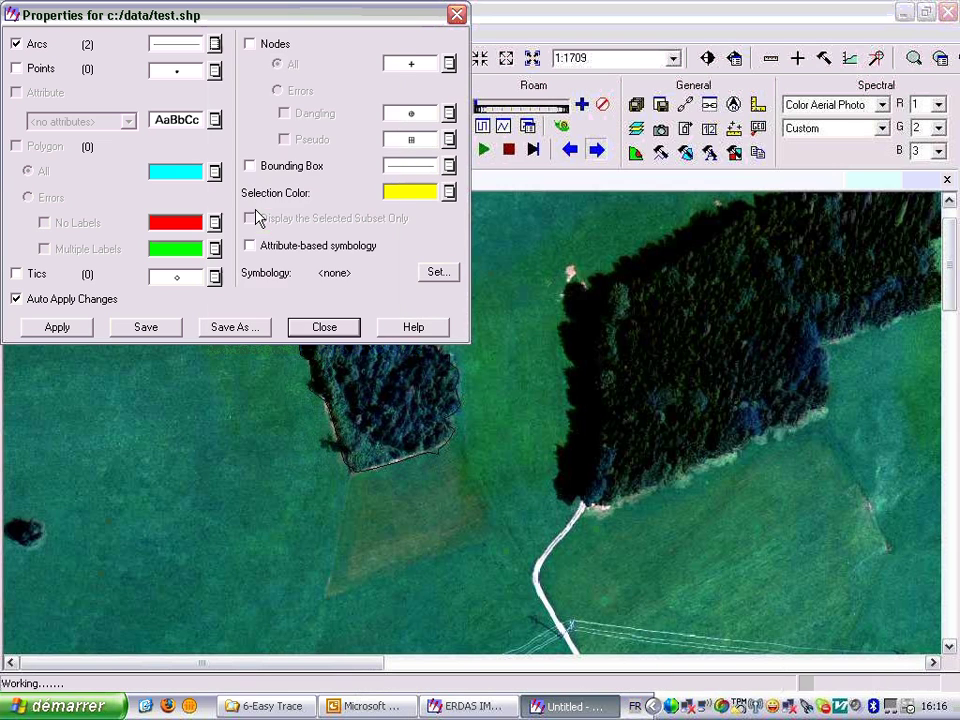
left_click(322, 327)
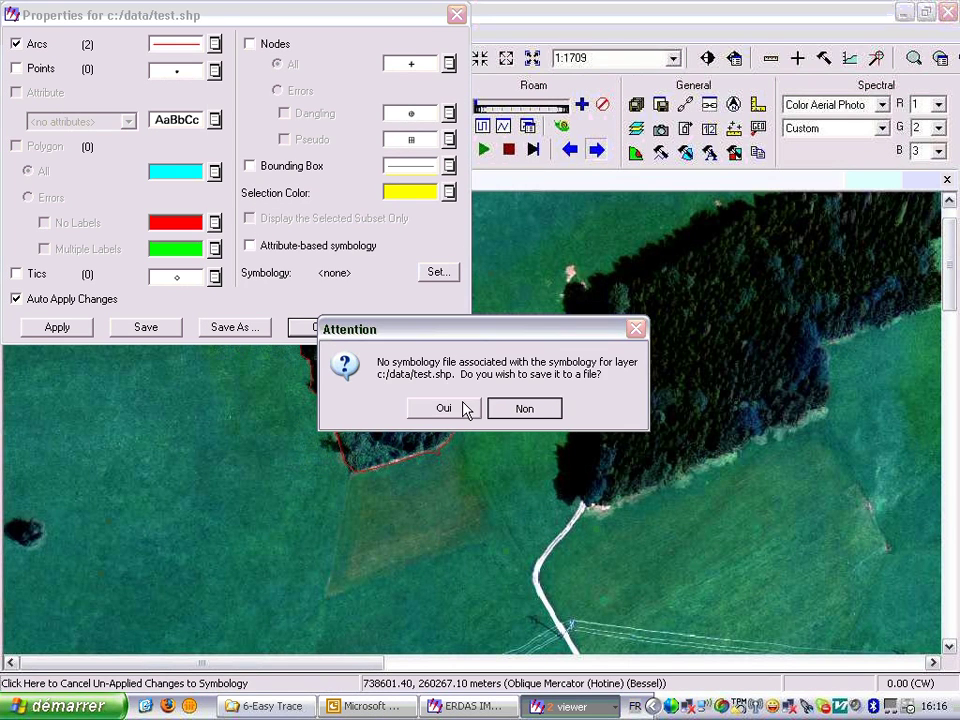
left_click(460, 406)
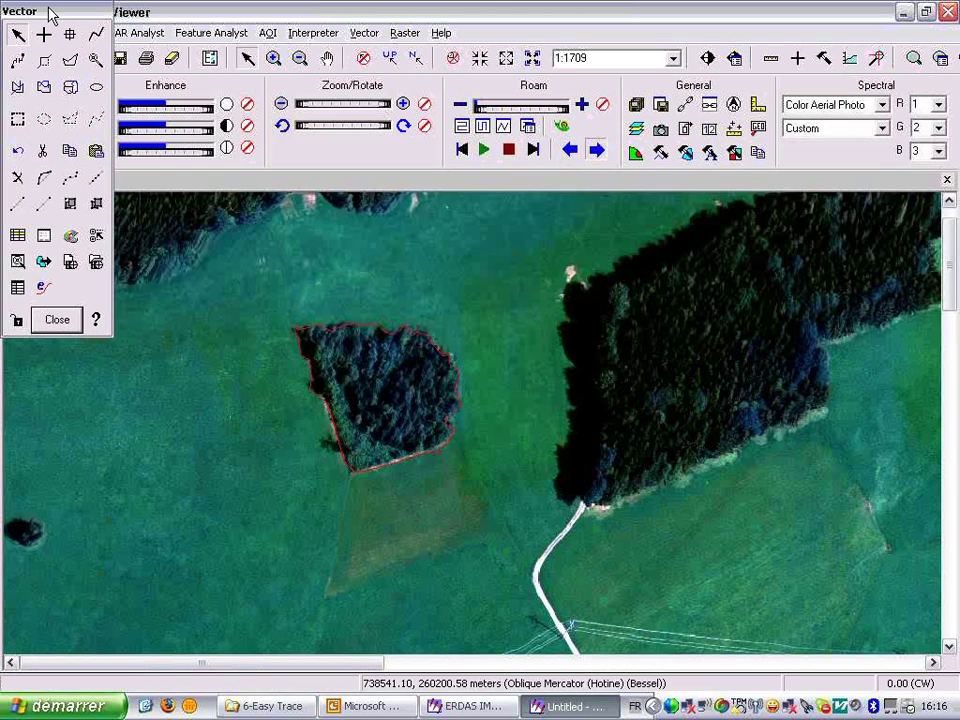
left_click_drag(50, 14, 62, 161)
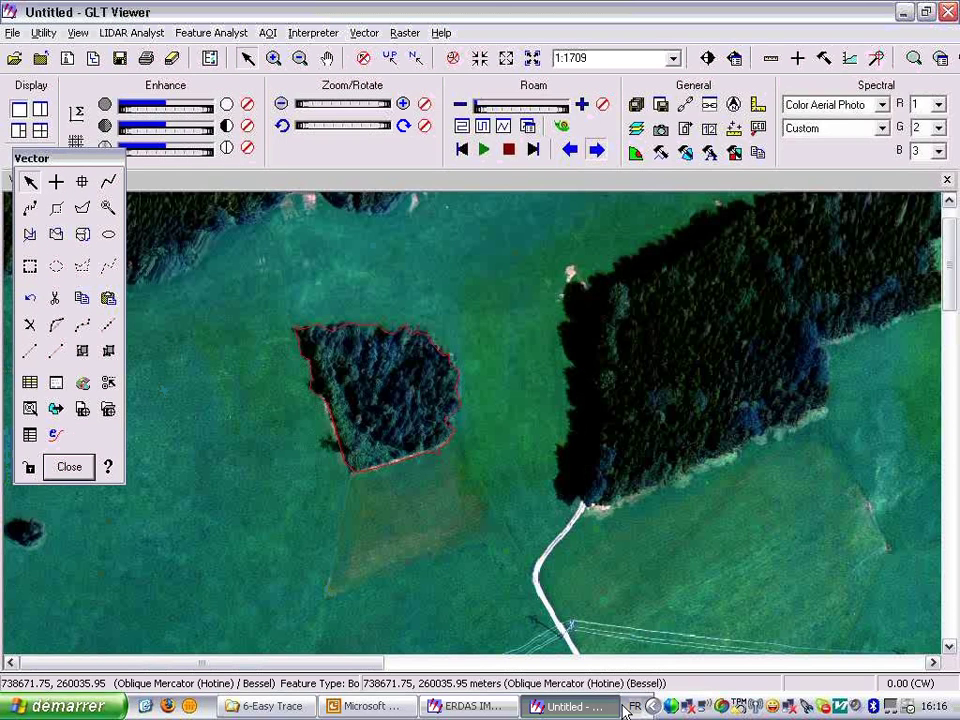